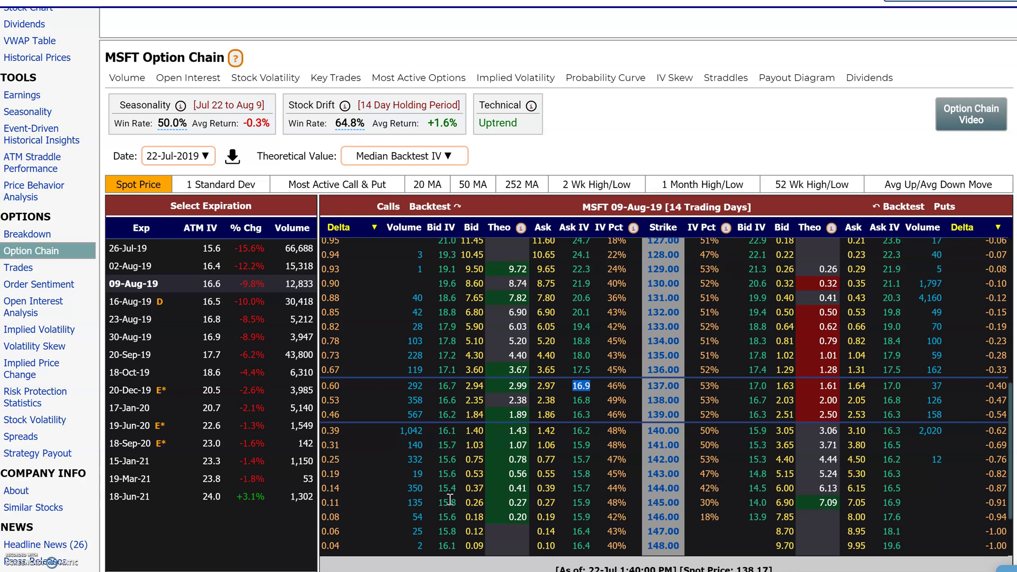
left_click(456, 460)
left_click_drag(456, 477, 434, 479)
double_click(454, 446)
left_click_drag(530, 446, 511, 445)
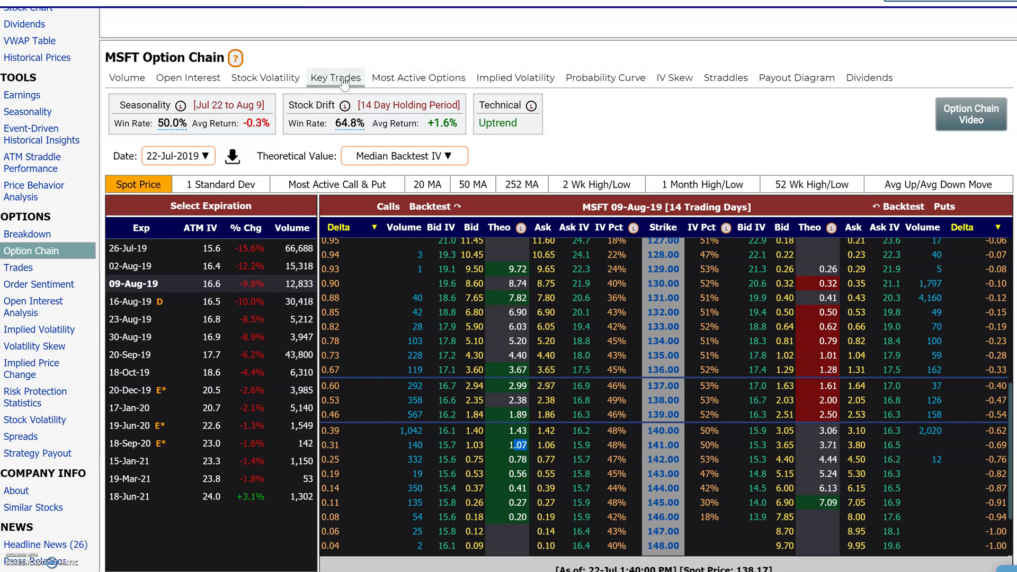
left_click(268, 82)
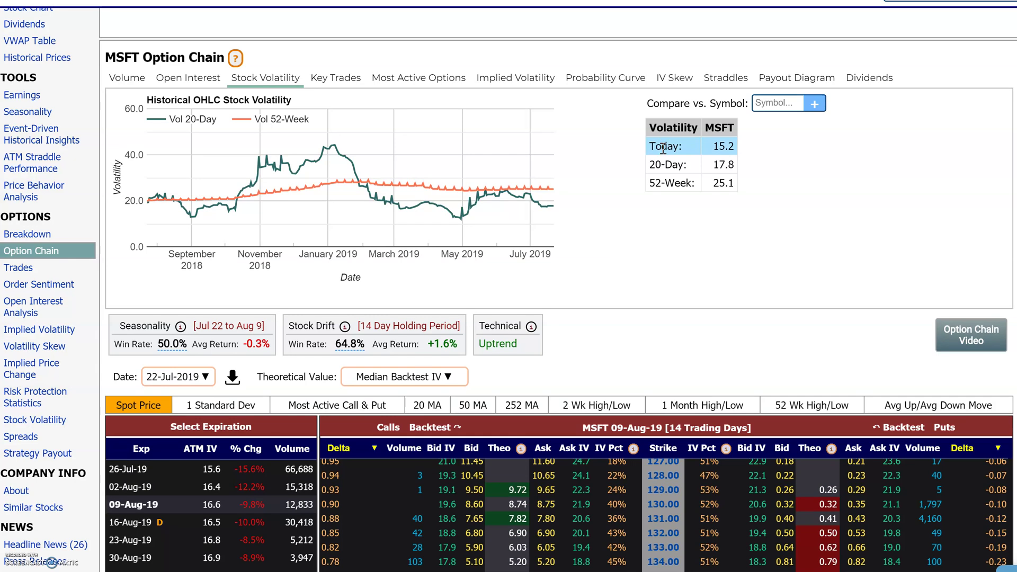
left_click_drag(734, 146, 712, 165)
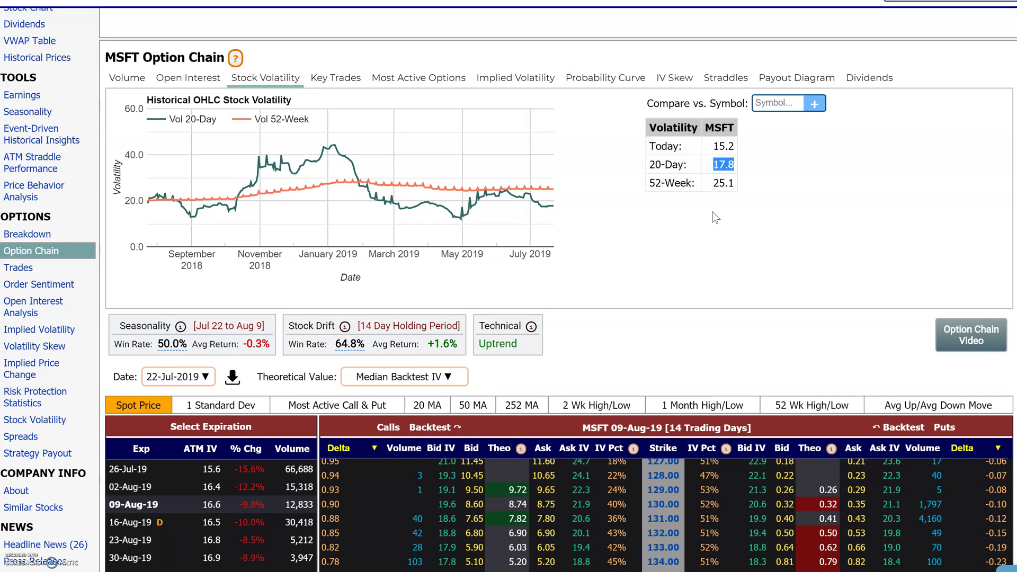
left_click(736, 184)
left_click_drag(736, 185, 711, 188)
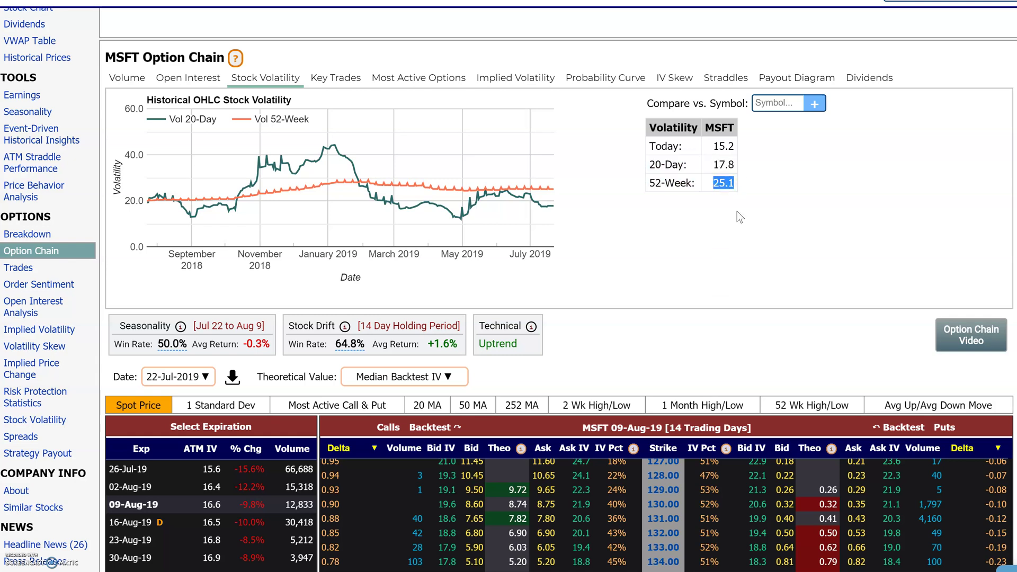
left_click(260, 91)
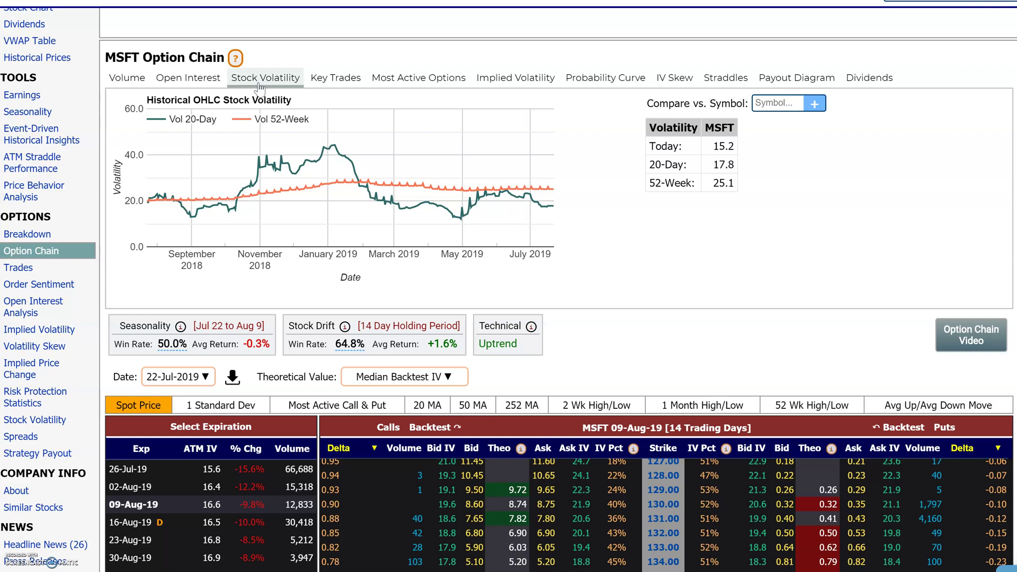
scroll(479, 218, "down", 4)
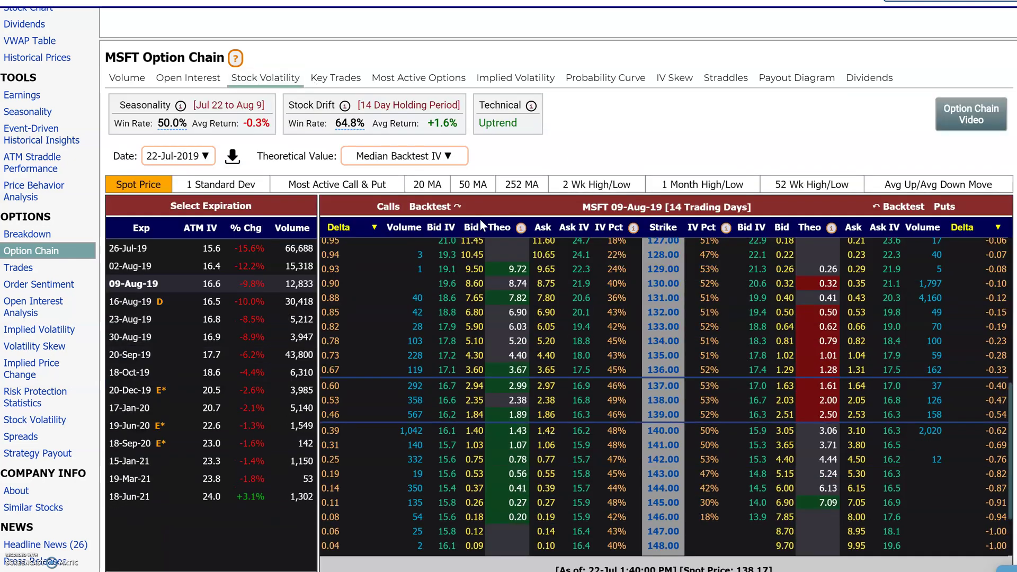
Reprice the MSFT 09-Aug-19 Theo column with 20-Day Historical Vol (0.83 for the 142 call).
left_click(450, 161)
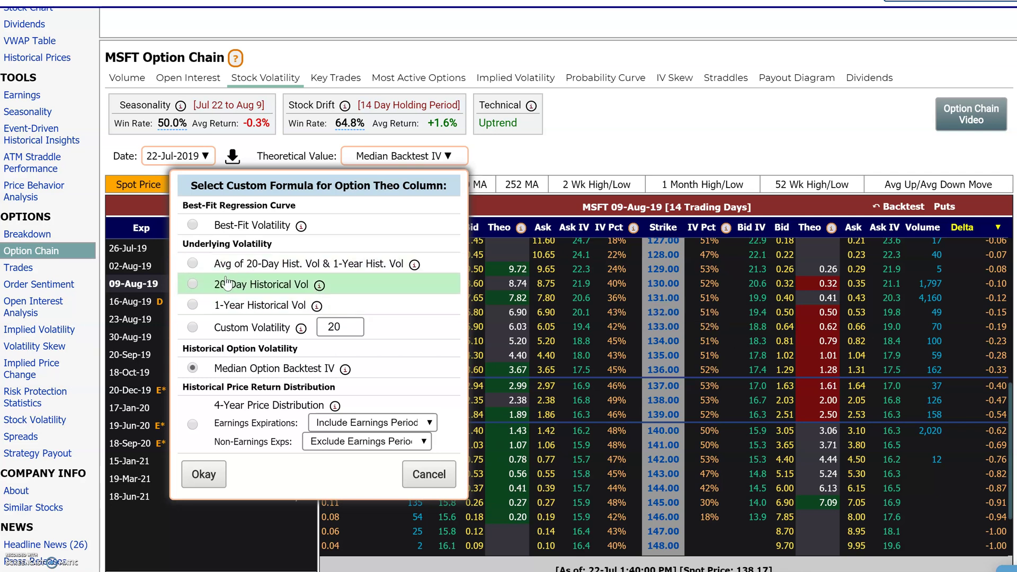
left_click(193, 283)
left_click(201, 474)
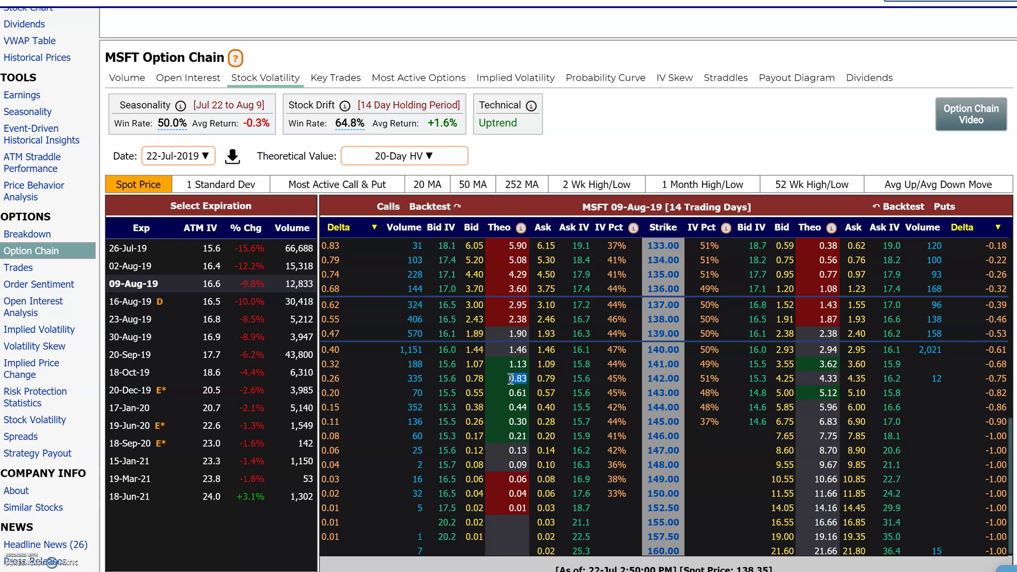
left_click_drag(528, 391, 506, 392)
Switch Theo to 1-Year Historical Vol and highlight the trading days in the chain title.
left_click(425, 158)
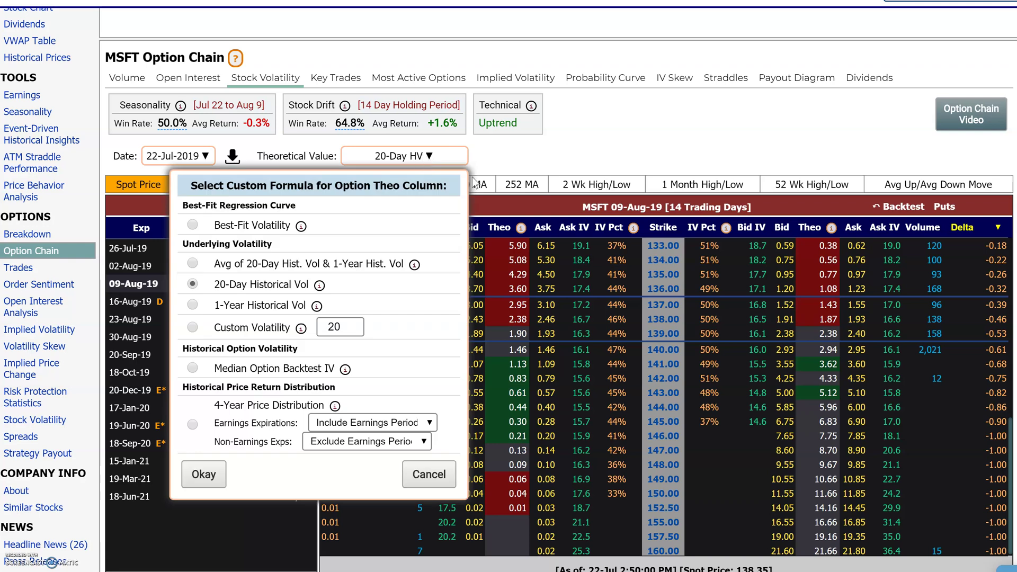
left_click(193, 306)
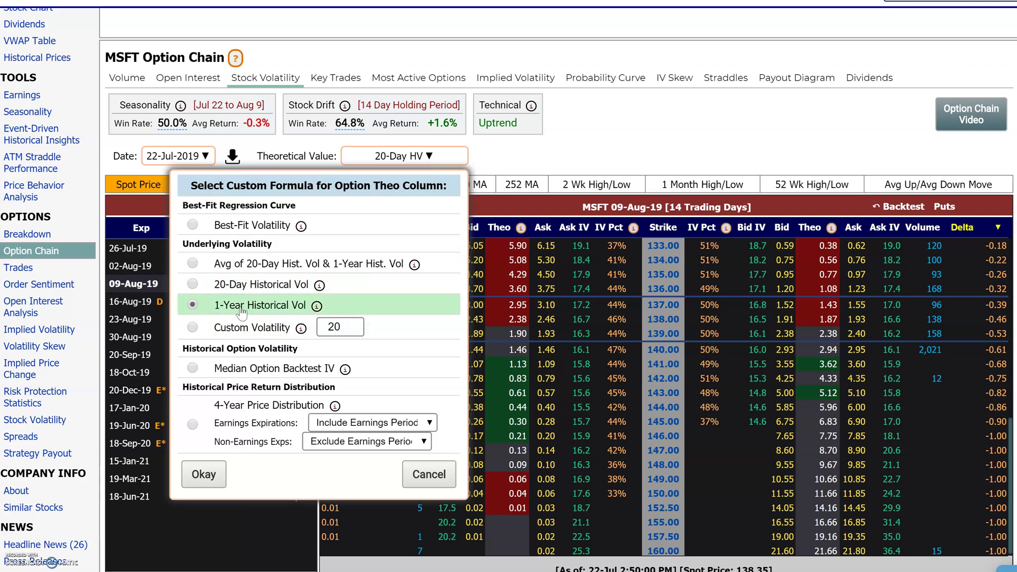
left_click(204, 475)
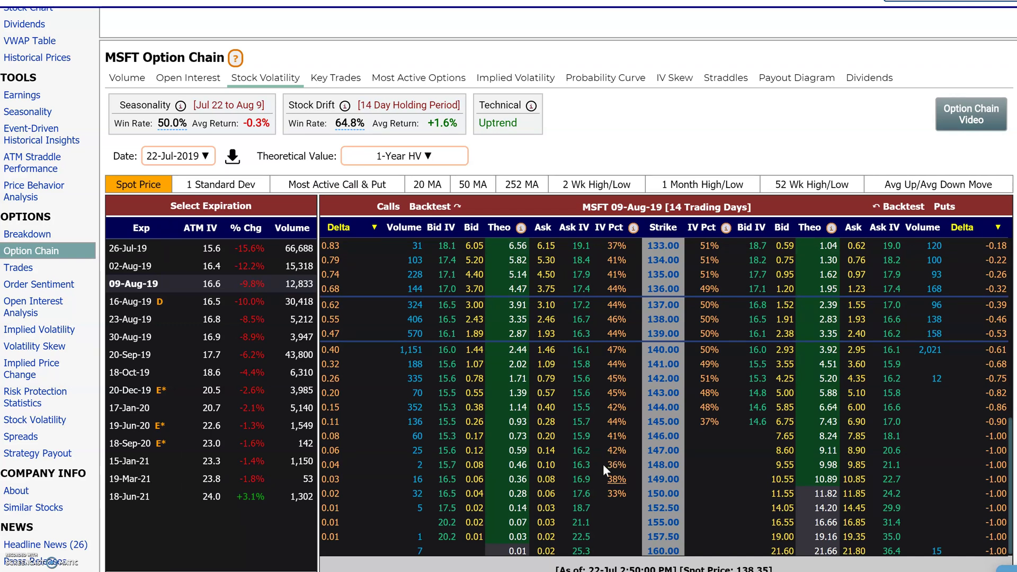
left_click_drag(691, 207, 668, 207)
Base Theo on the Avg of 20-Day & 1-Year Hist. Vol, then reopen the formula choices.
left_click(426, 157)
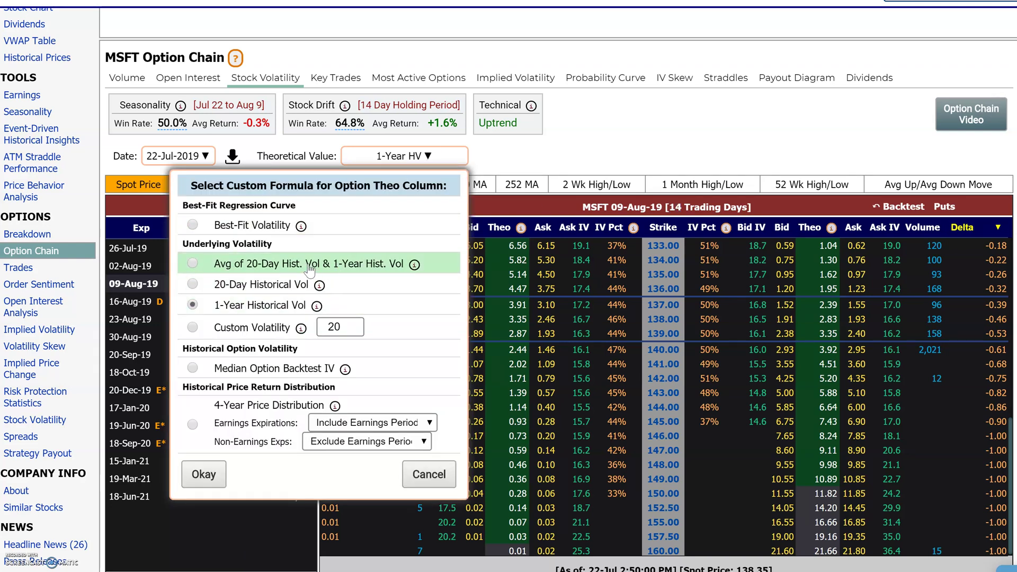
left_click(194, 262)
left_click(212, 478)
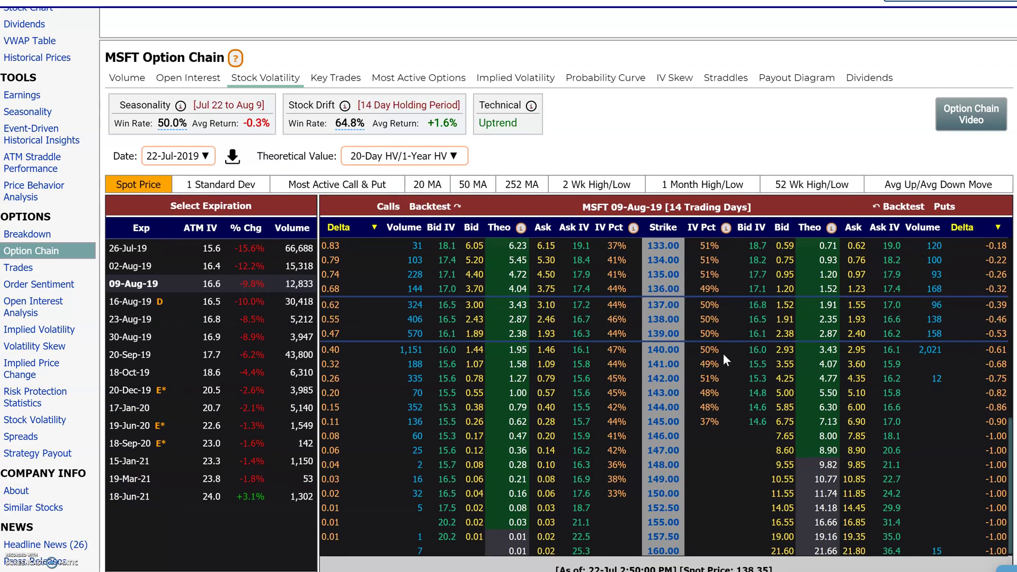
left_click(453, 157)
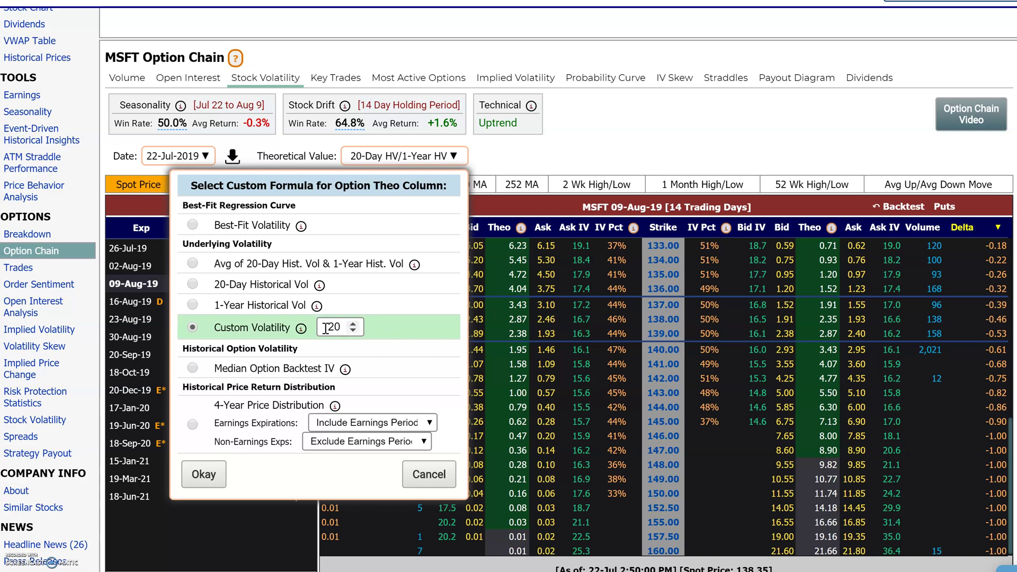
Apply Custom Volatility 20 to Theo and highlight the chain title's trading days.
left_click(353, 331)
left_click(353, 324)
left_click(202, 474)
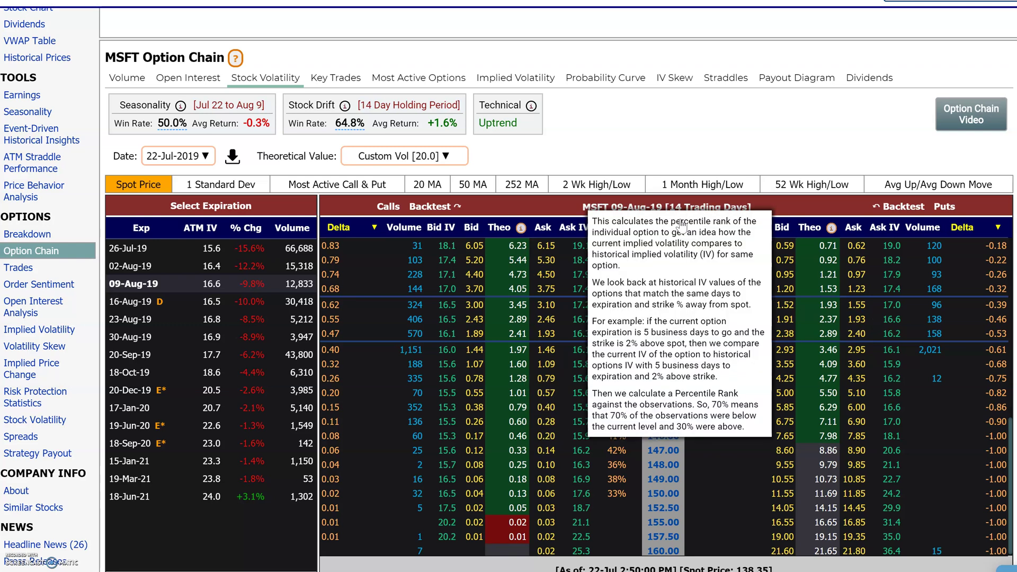
left_click_drag(709, 206, 664, 208)
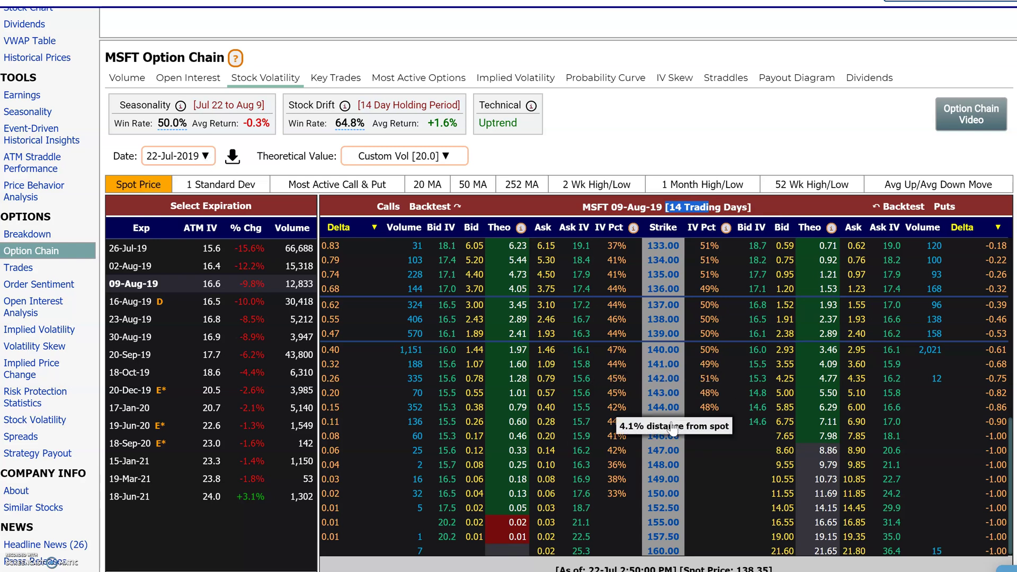
Open the Call IV Rank history for the 147.00 call from its 42% IV Pct cell.
left_click(205, 157)
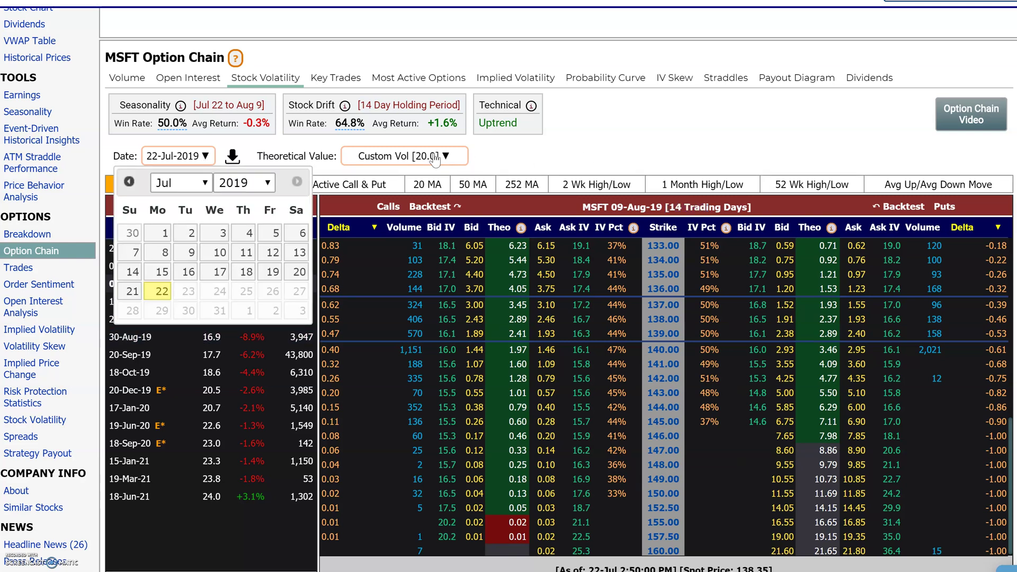
left_click(446, 157)
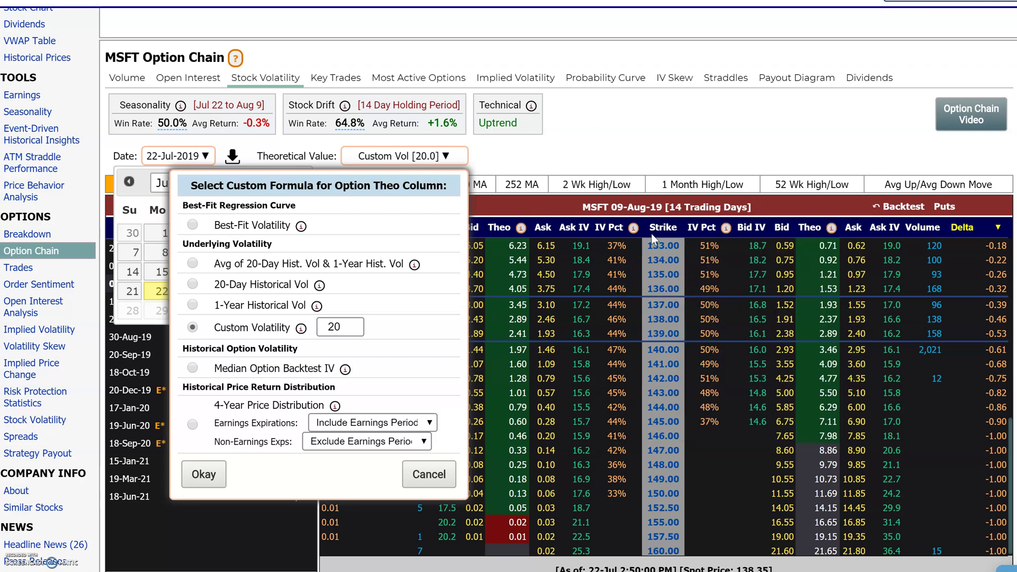
left_click_drag(714, 206, 662, 206)
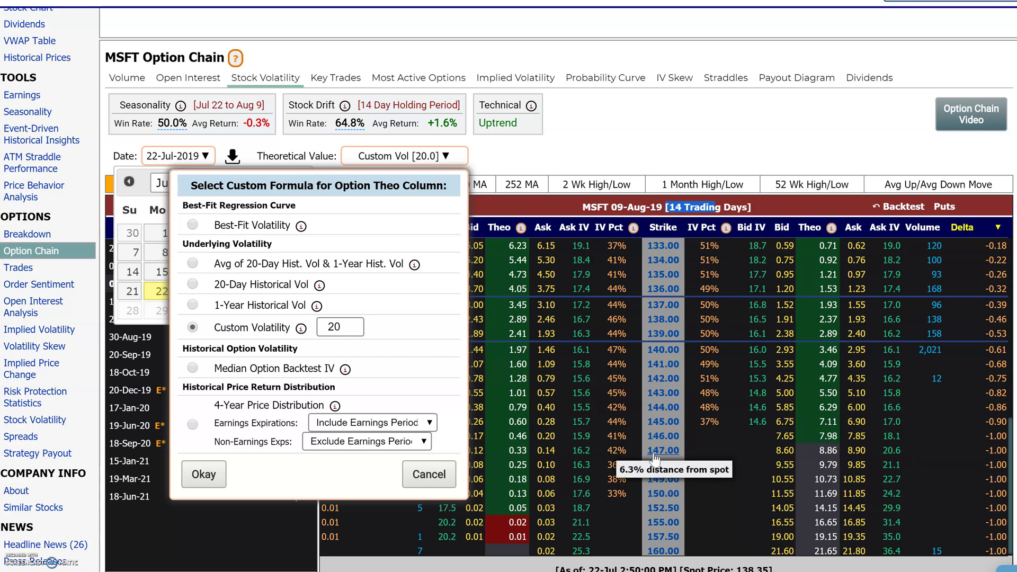
left_click(615, 456)
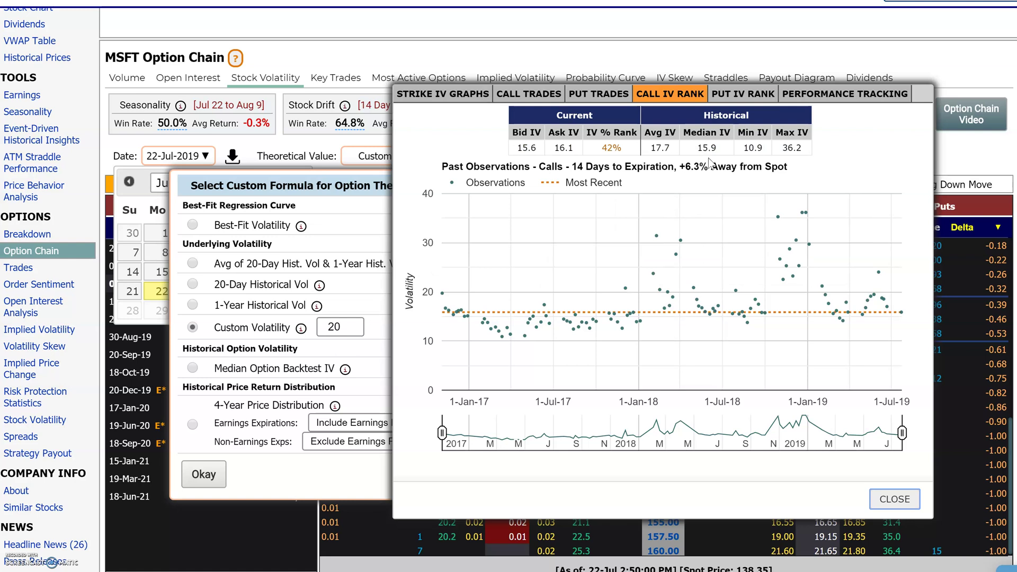
Close the IV Rank popup and date calendar, restoring Theo to Median Option Backtest IV.
left_click(895, 499)
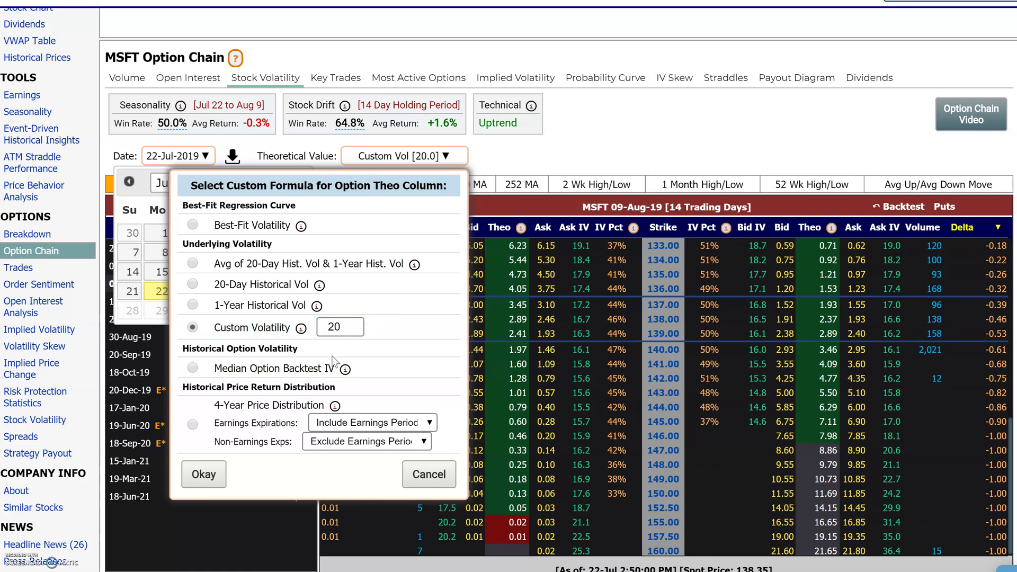
left_click(193, 368)
left_click(198, 475)
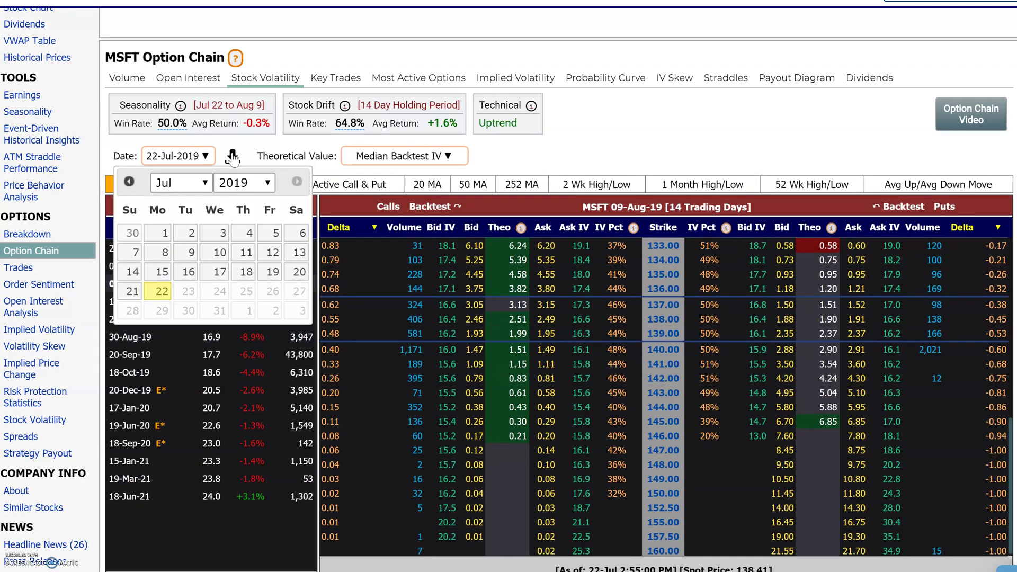
left_click(205, 155)
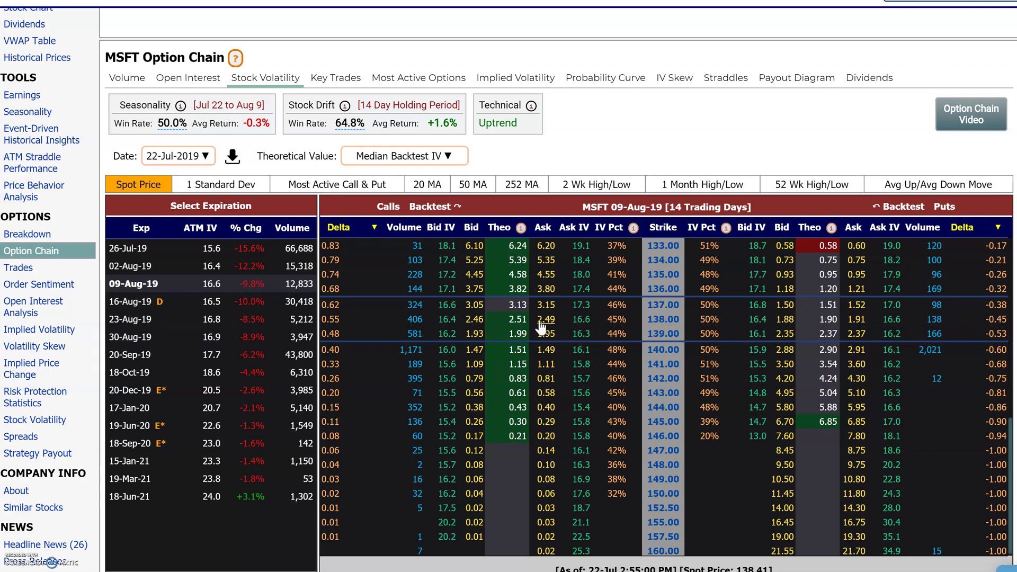
scroll(846, 364, "up", 3)
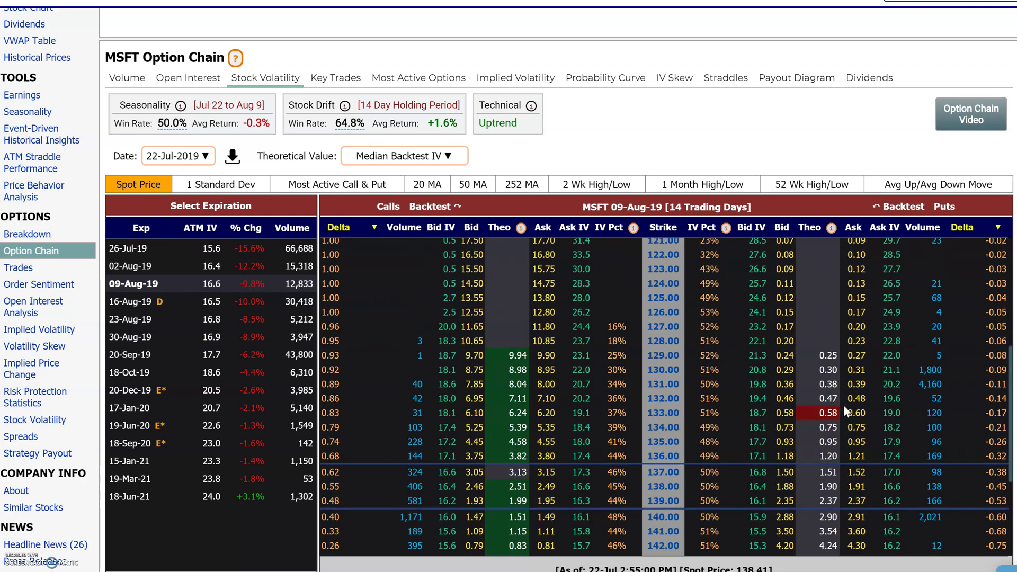
scroll(795, 434, "down", 2)
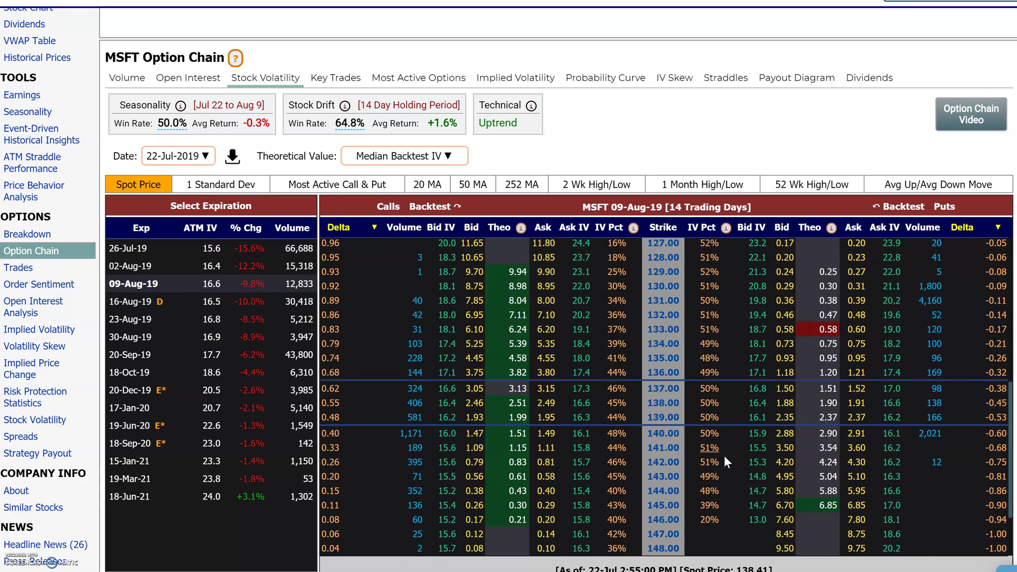